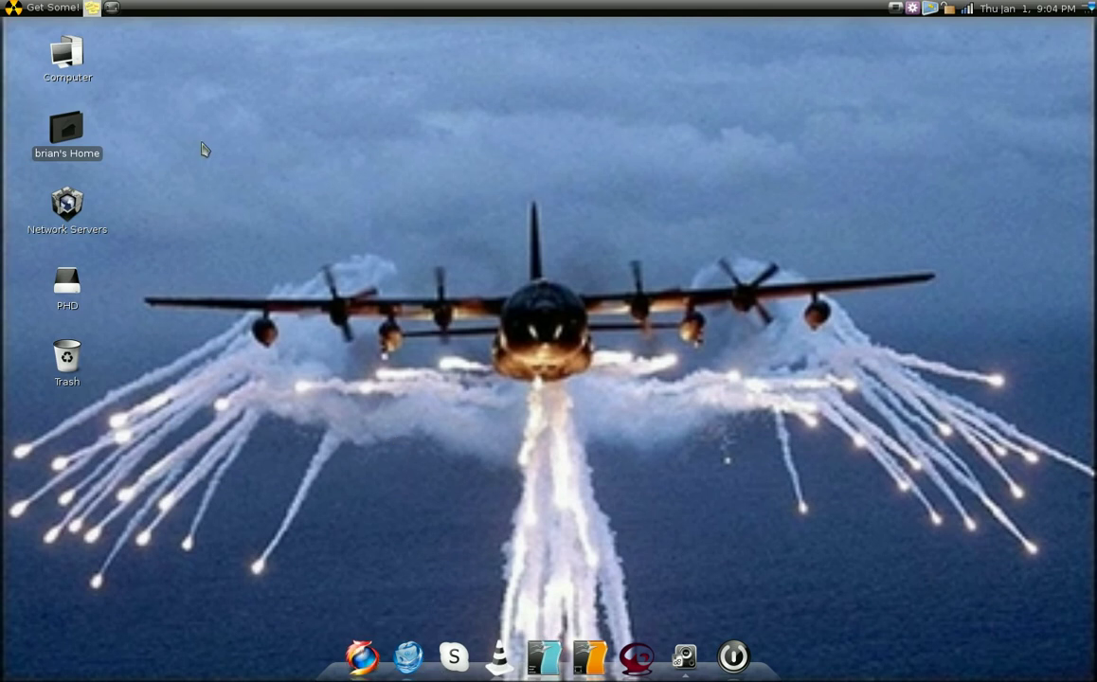
Launch Synaptic, search for 'awn' and show the awn-manager package description
{"action": "left_click", "coordinate": [53, 8]}
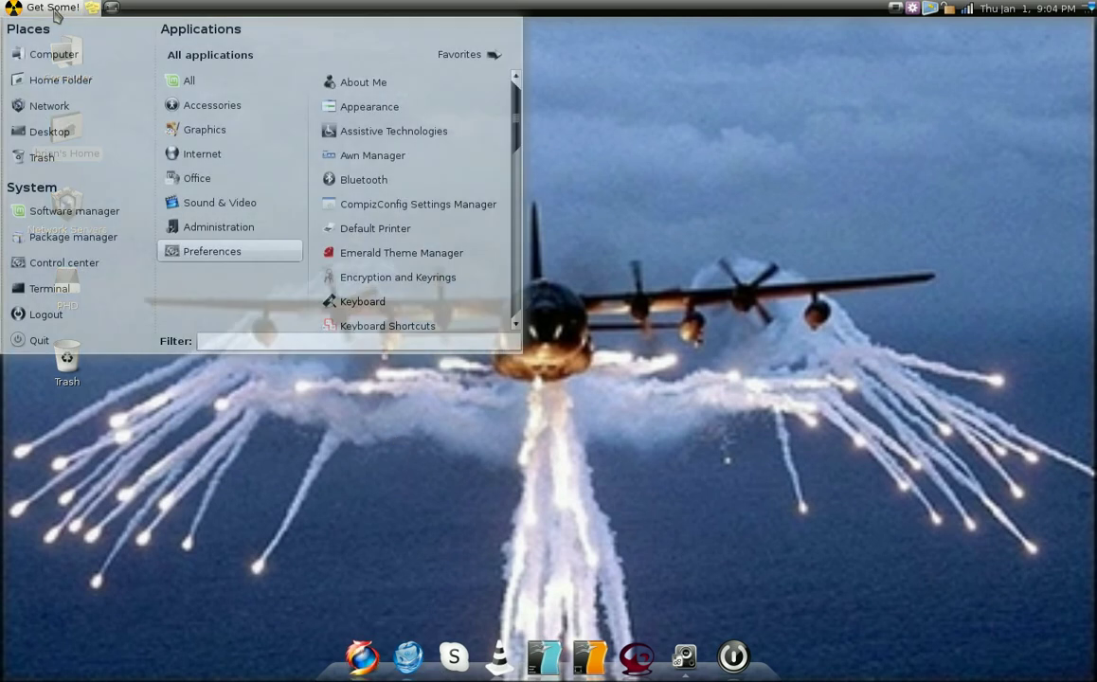
{"action": "left_click", "coordinate": [76, 237]}
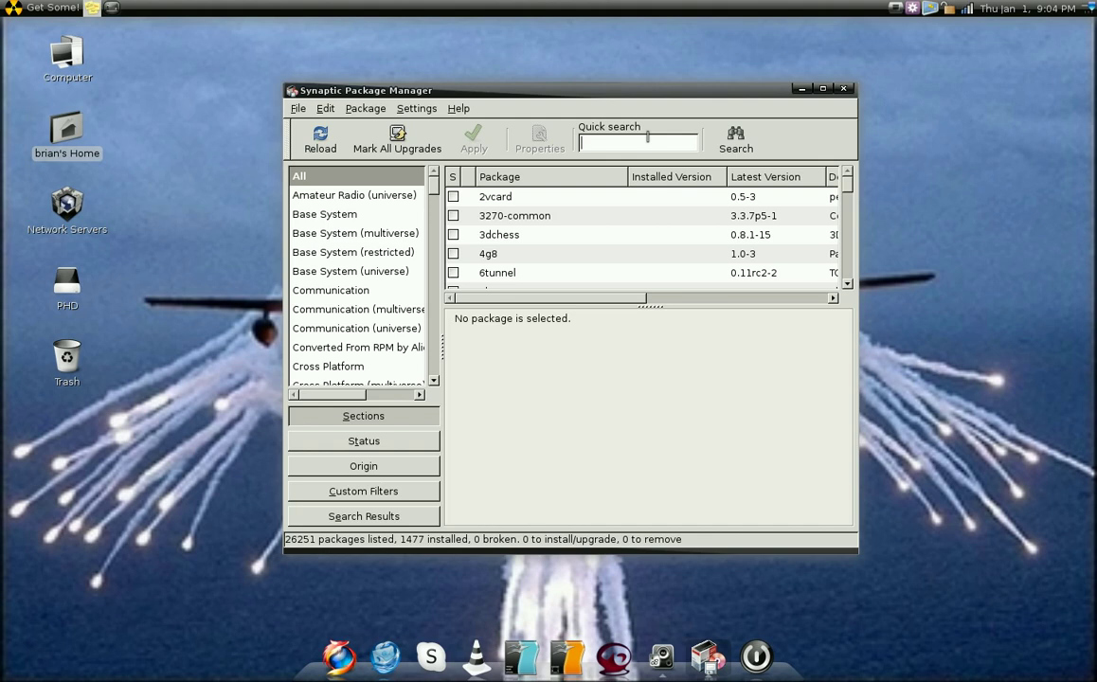
{"action": "type", "text": "awn"}
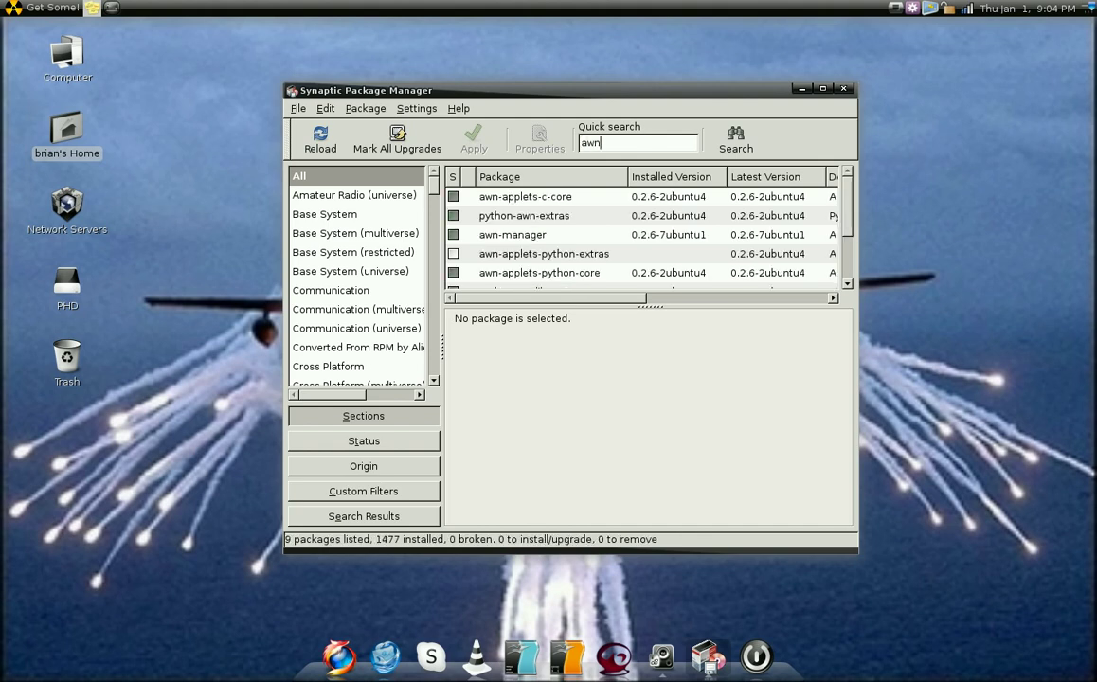
{"action": "scroll", "coordinate": [852, 208], "scroll_direction": "down", "scroll_amount": 1}
{"action": "mouse_move", "coordinate": [852, 207]}
{"action": "left_mouse_down"}
{"action": "mouse_move", "coordinate": [856, 241]}
{"action": "mouse_move", "coordinate": [855, 194]}
{"action": "left_mouse_up"}
{"action": "left_click", "coordinate": [566, 237]}
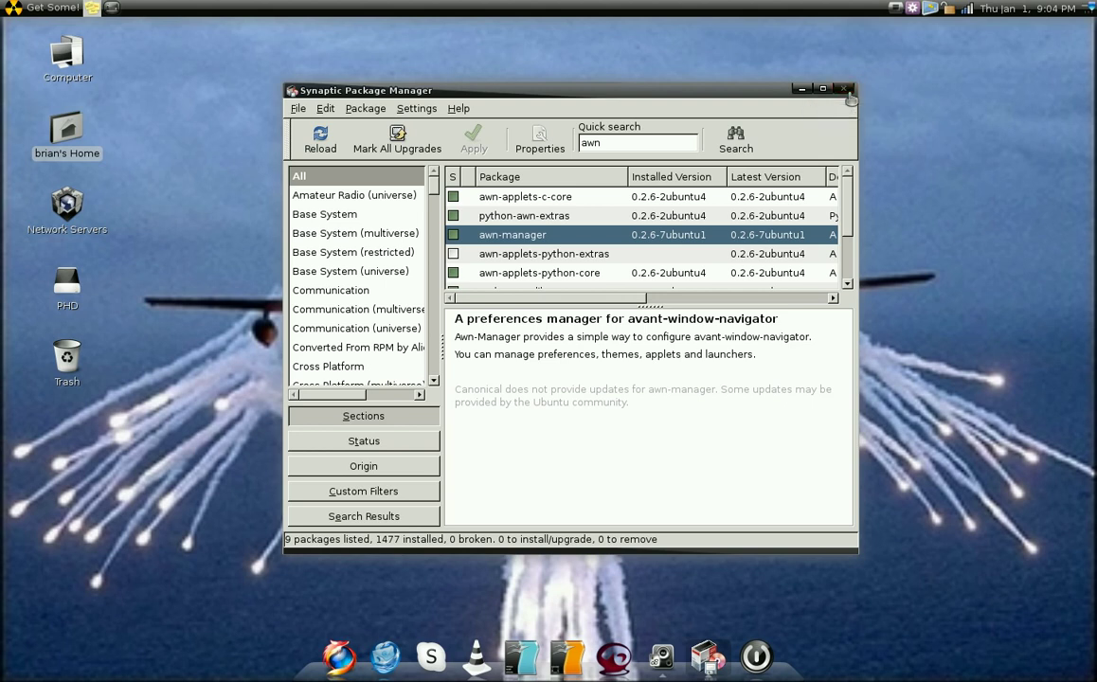
Close Synaptic and launch Awn Manager from the applications menu
{"action": "left_click", "coordinate": [844, 89]}
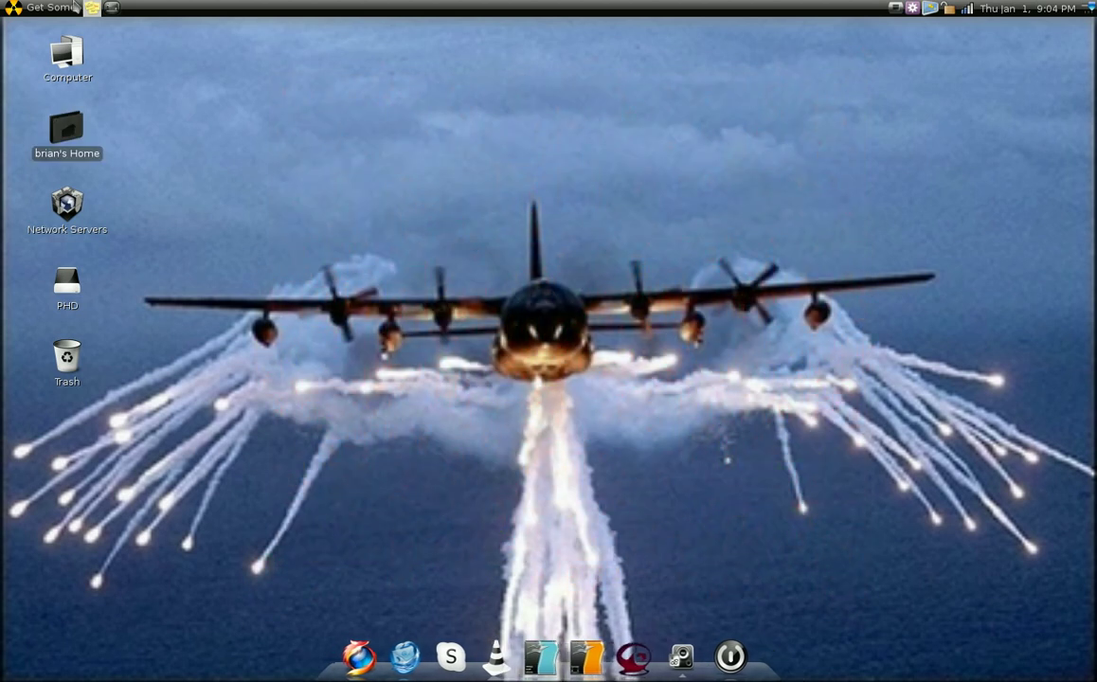
{"action": "left_click", "coordinate": [57, 8]}
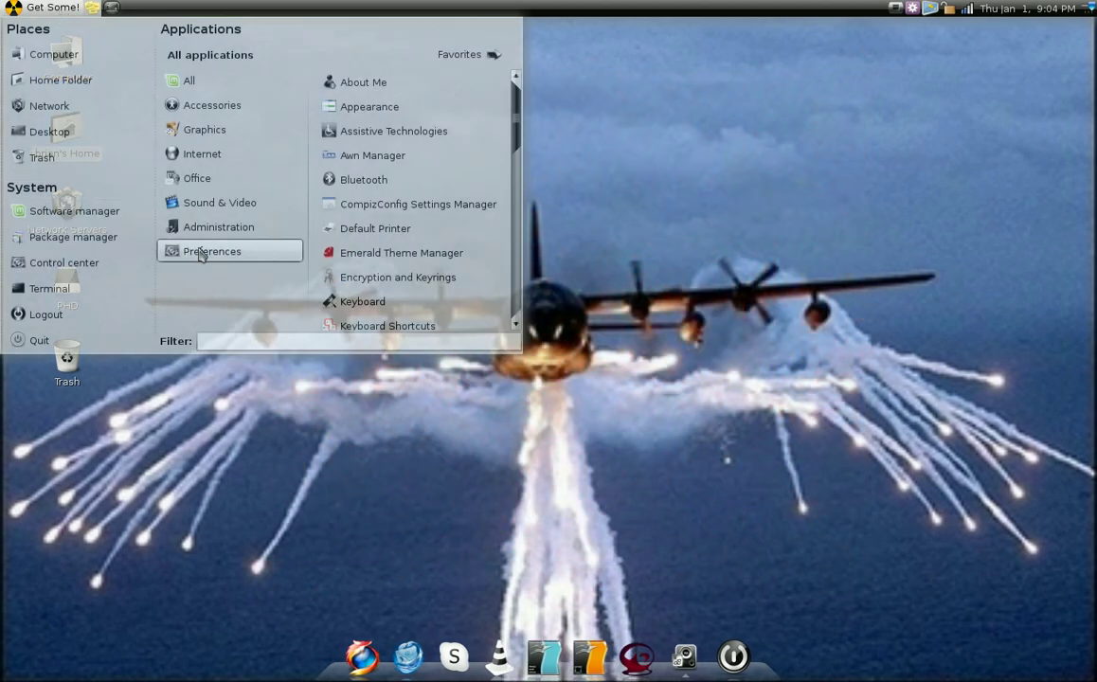
{"action": "left_click", "coordinate": [398, 167]}
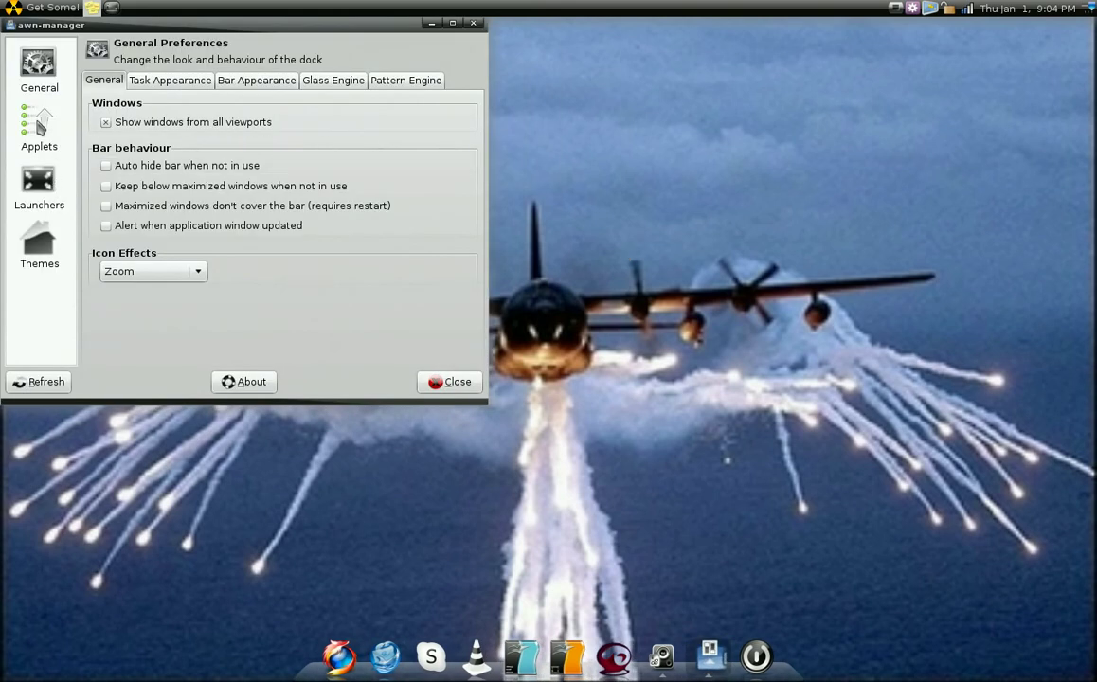
Review the Task, Bar, Glass engine and Pattern engine pages, then view the Applets list
{"action": "left_click", "coordinate": [152, 83]}
{"action": "left_click", "coordinate": [226, 86]}
{"action": "left_click", "coordinate": [343, 83]}
{"action": "left_click", "coordinate": [384, 85]}
{"action": "left_click", "coordinate": [34, 131]}
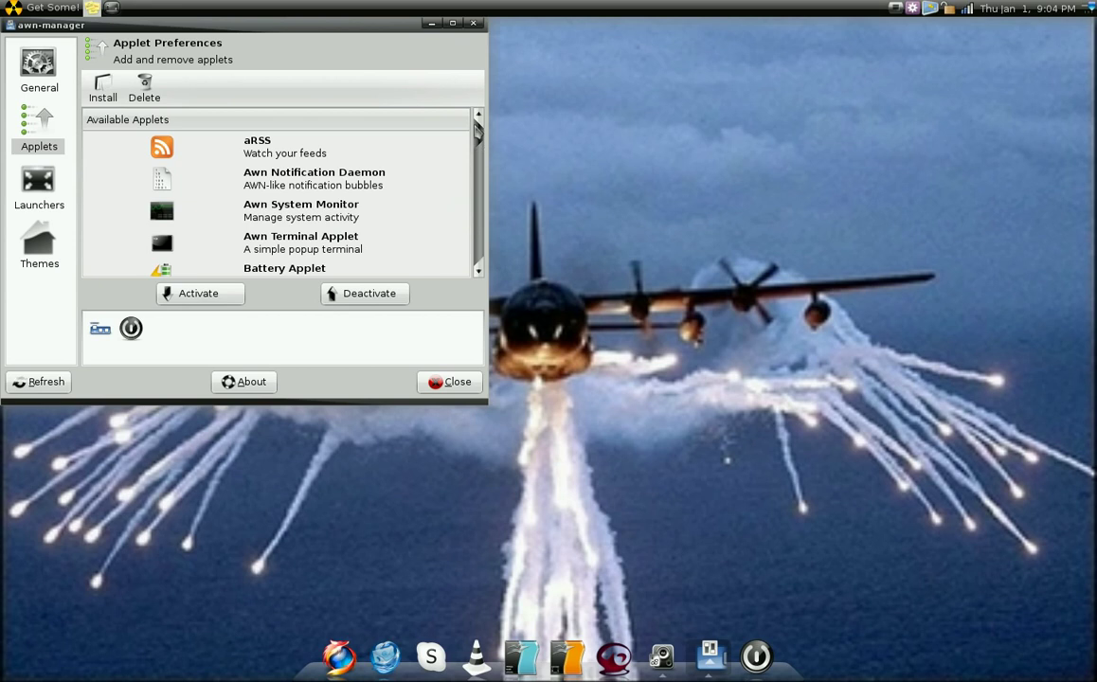
{"action": "left_click_drag", "start_coordinate": [484, 151], "coordinate": [481, 167]}
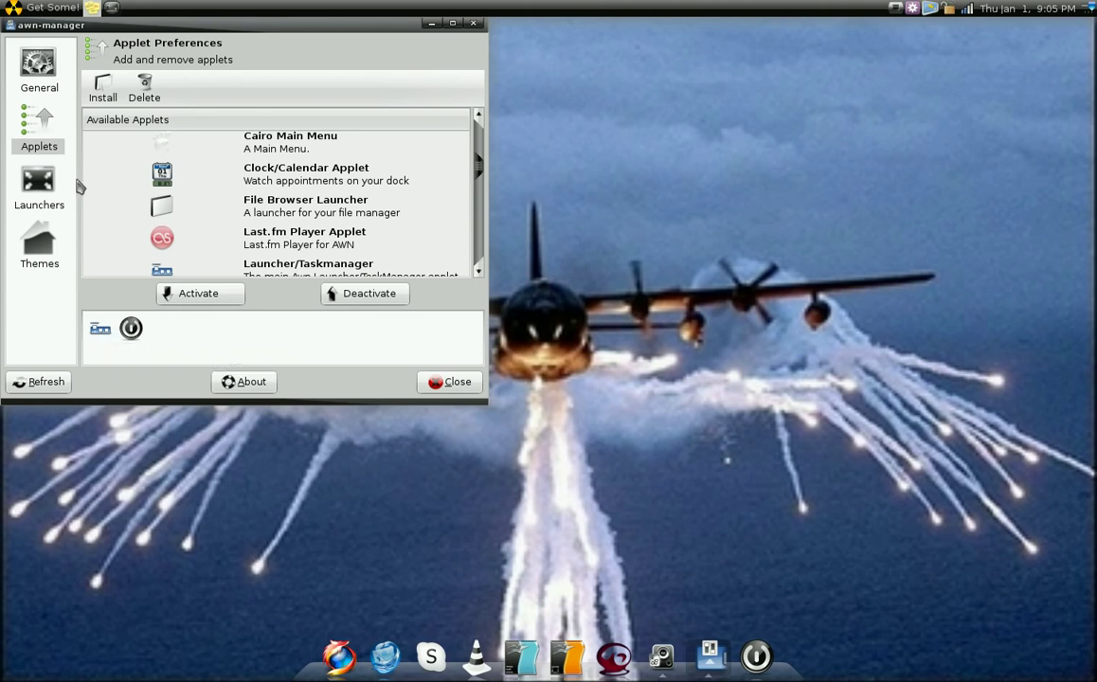
Show the launcher list, start adding a launcher, then cancel the Launcher Editor
{"action": "left_click", "coordinate": [56, 184]}
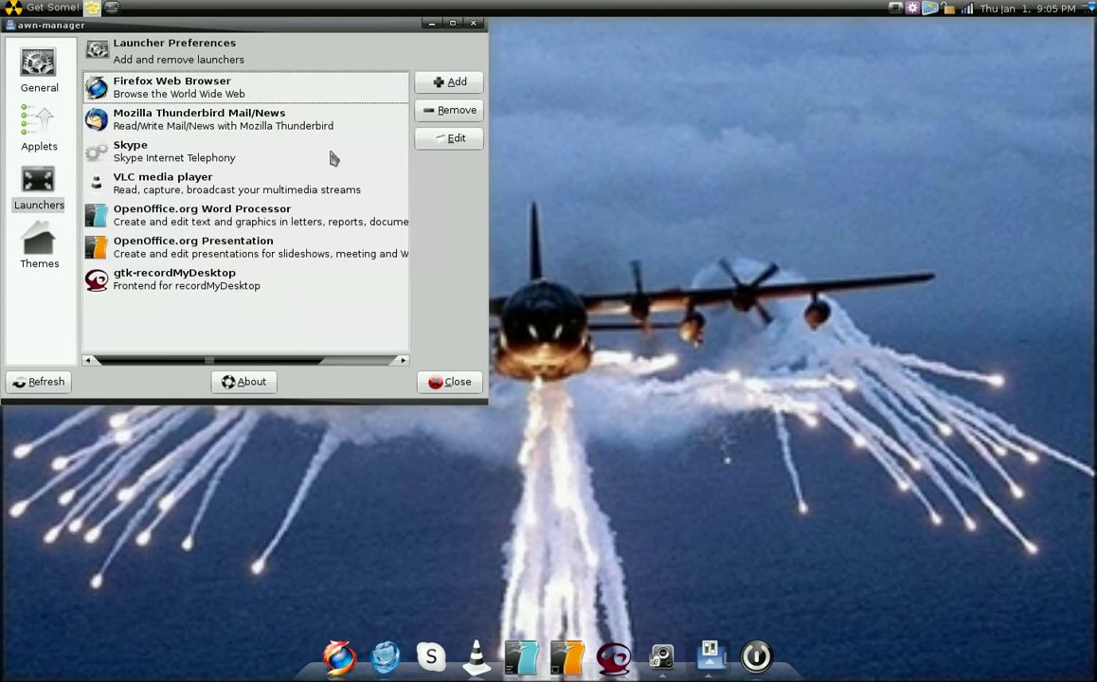
{"action": "left_click", "coordinate": [450, 81]}
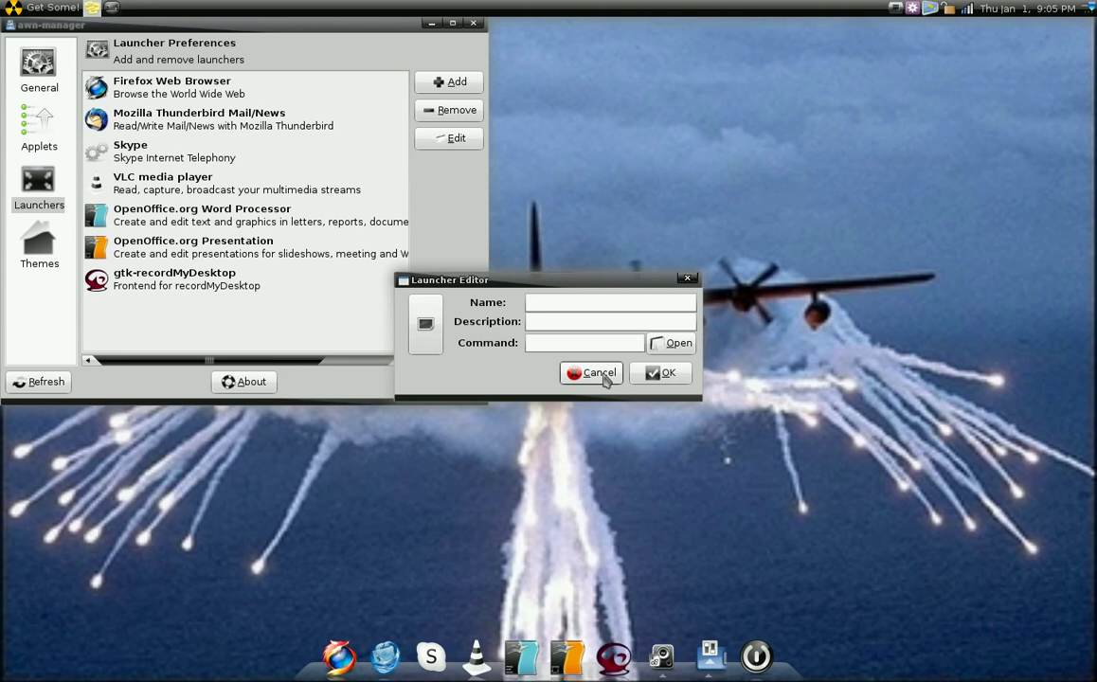
{"action": "left_click", "coordinate": [604, 375]}
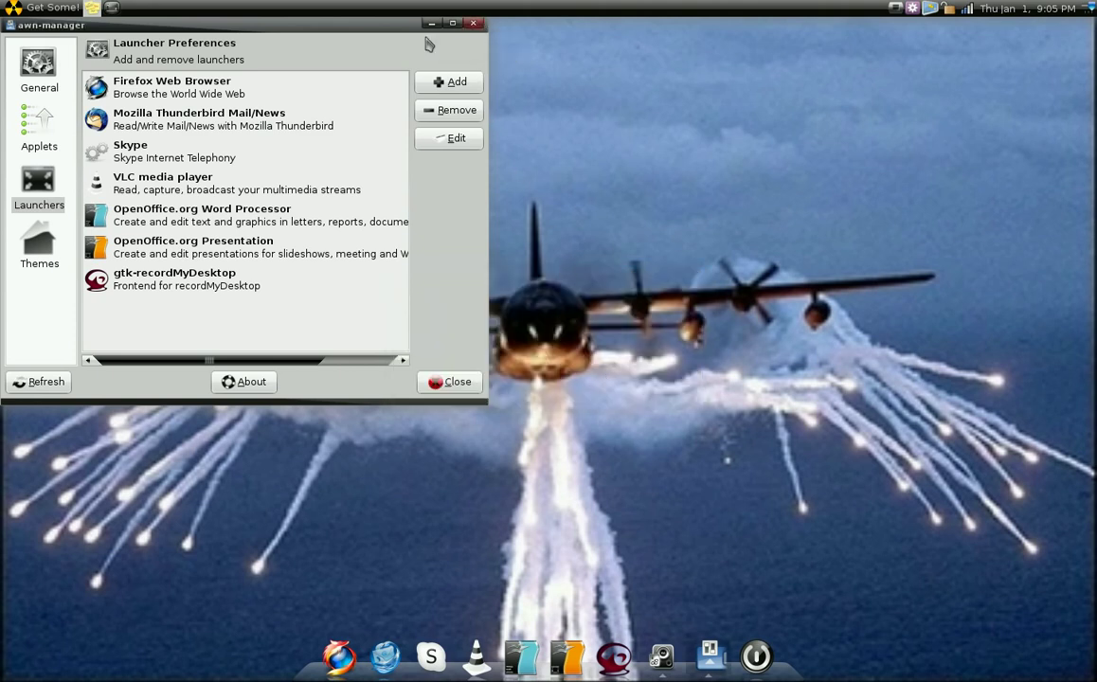
Close the dock manager, drag Cinelerra from the menu toward the dock, then return it
{"action": "left_click", "coordinate": [474, 23]}
{"action": "left_click", "coordinate": [47, 10]}
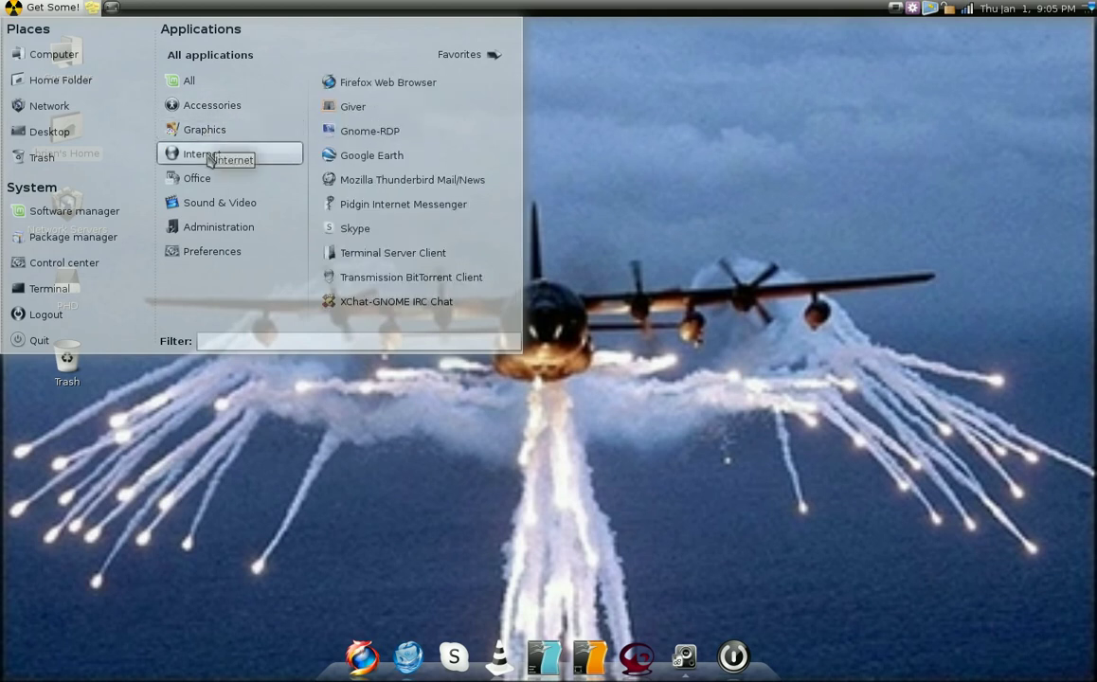
{"action": "mouse_move", "coordinate": [220, 203]}
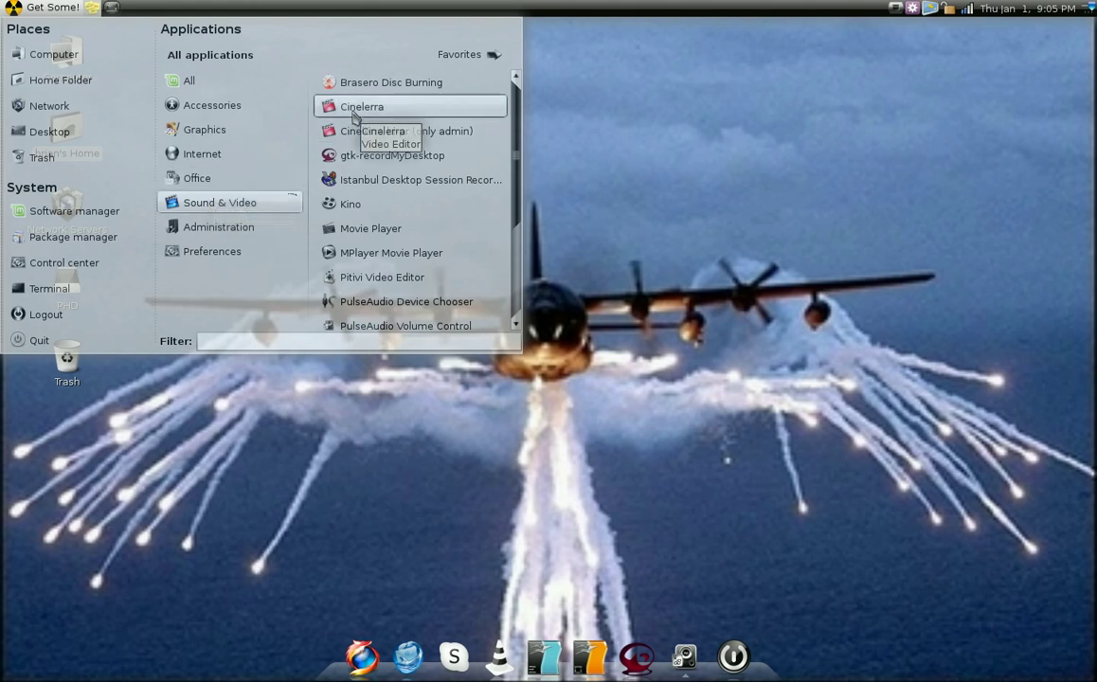
{"action": "mouse_move", "coordinate": [352, 112]}
{"action": "left_mouse_down"}
{"action": "mouse_move", "coordinate": [511, 673]}
{"action": "mouse_move", "coordinate": [482, 671]}
{"action": "left_mouse_up"}
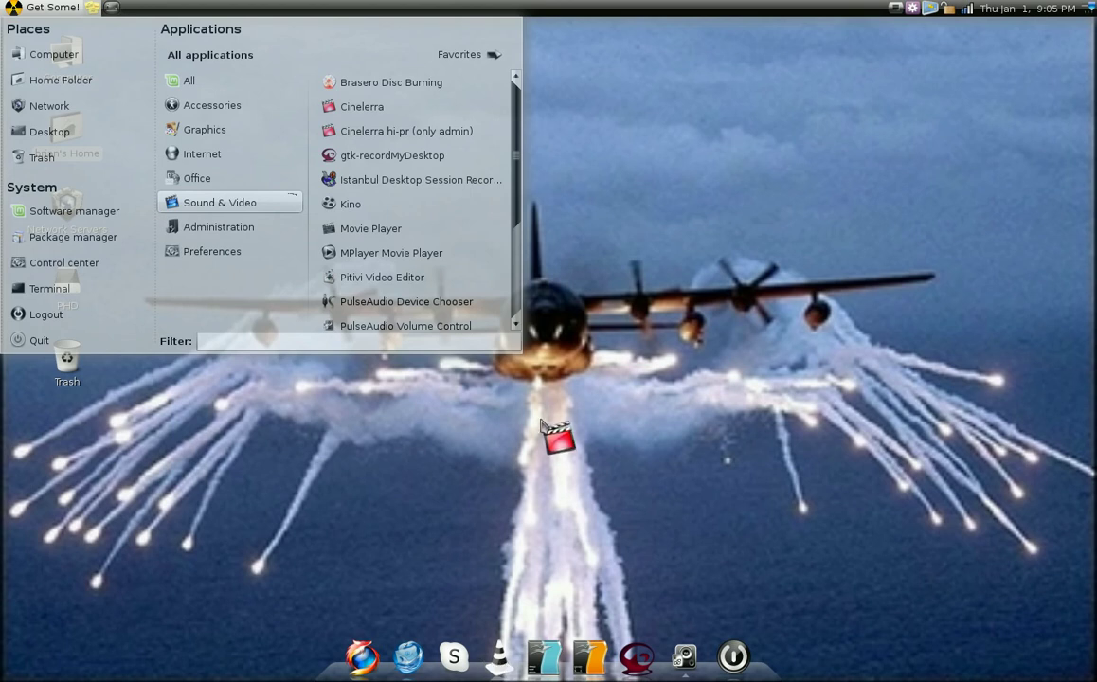
{"action": "left_click_drag", "start_coordinate": [482, 673], "coordinate": [363, 110]}
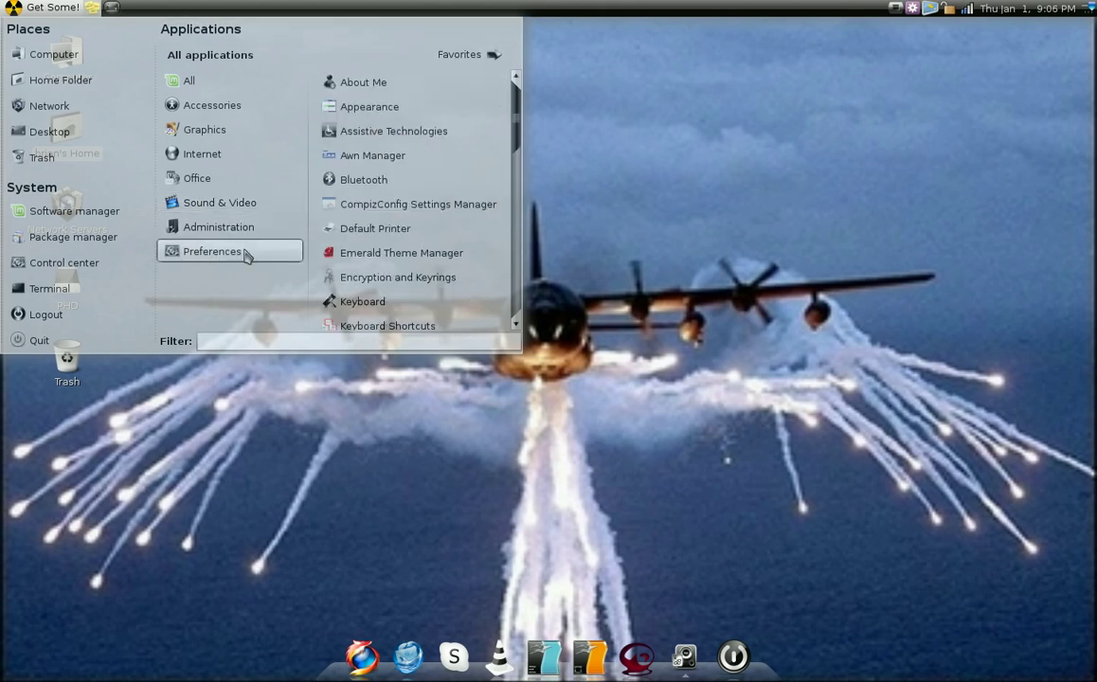
Relaunch Awn Manager and open the Firefox Web Browser launcher's settings, cancelling without changes
{"action": "left_click", "coordinate": [380, 161]}
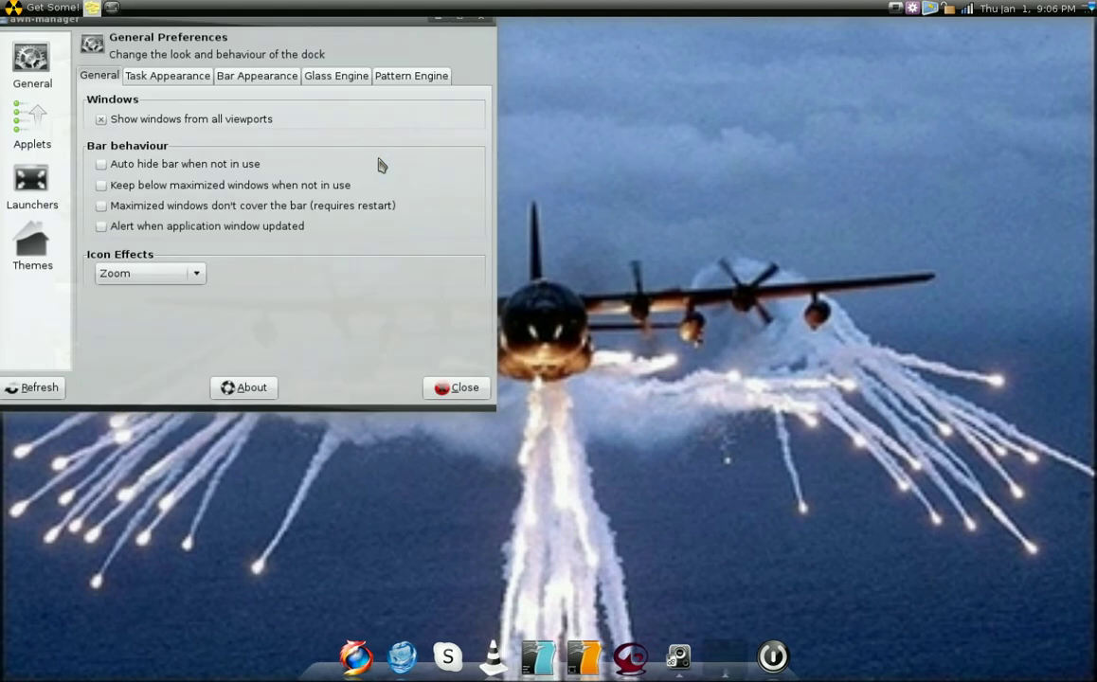
{"action": "left_click", "coordinate": [51, 192]}
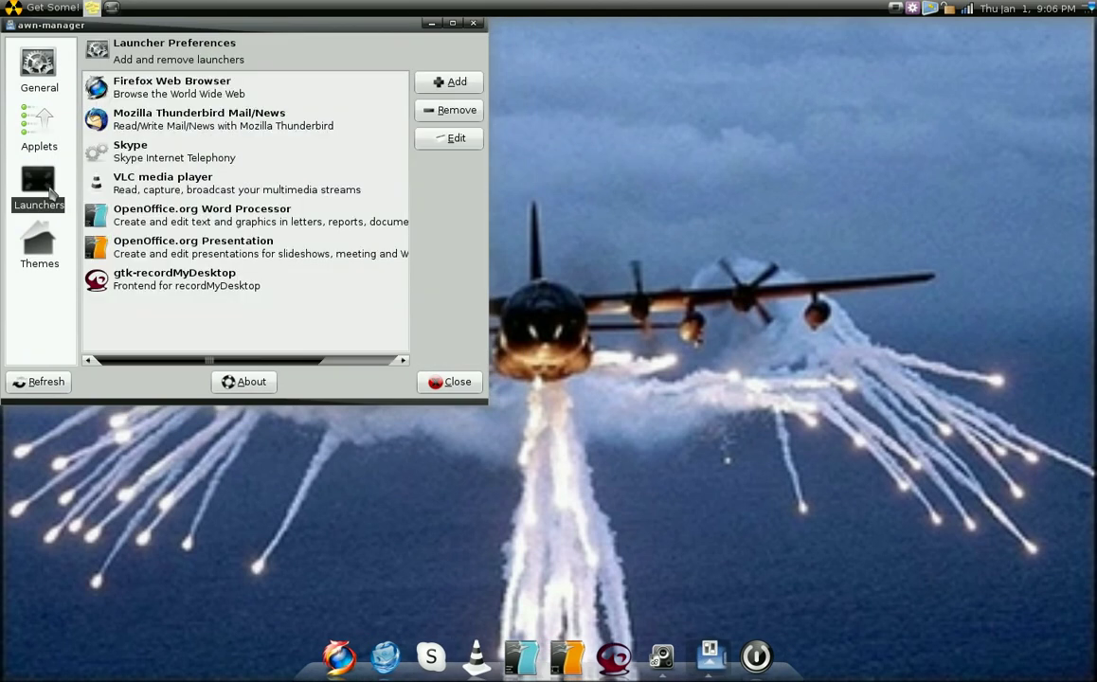
{"action": "left_click", "coordinate": [199, 91]}
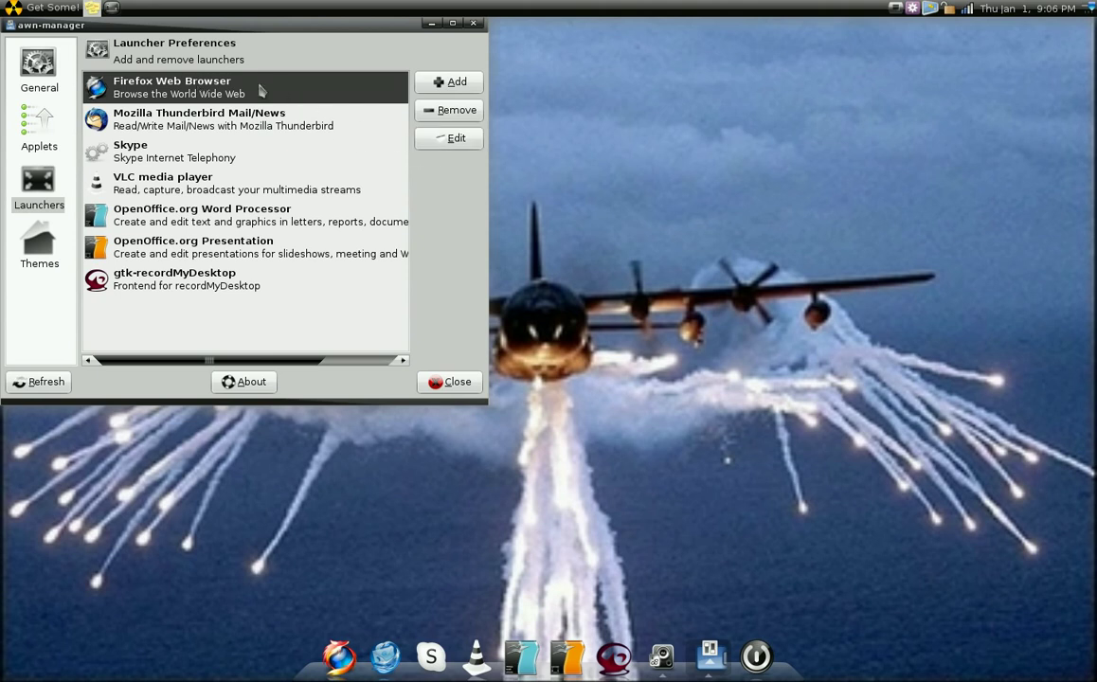
{"action": "left_click", "coordinate": [453, 143]}
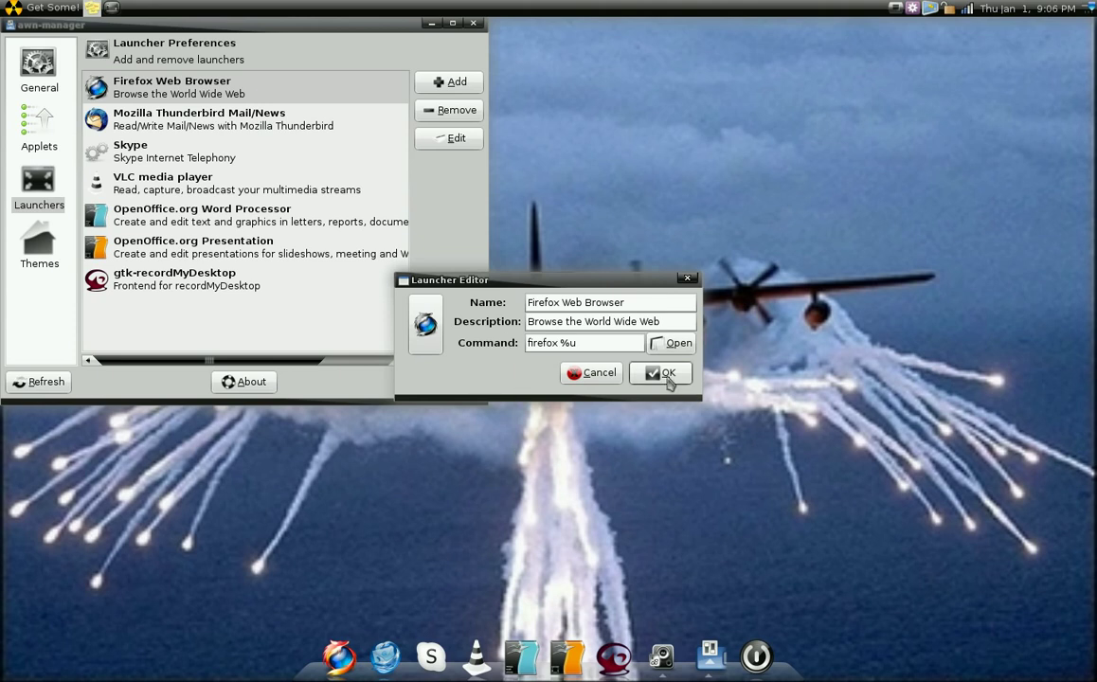
{"action": "left_click", "coordinate": [580, 373]}
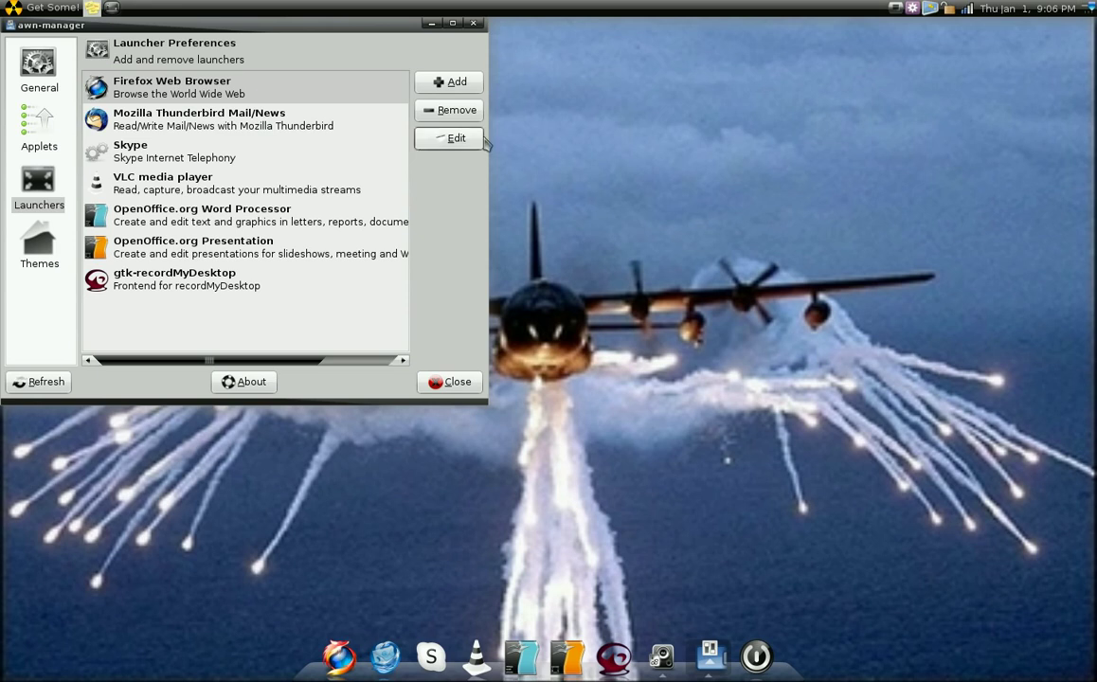
Open the Themes list and select the Default, Mac OS X Tiger and Lucidity themes
{"action": "left_click", "coordinate": [38, 246]}
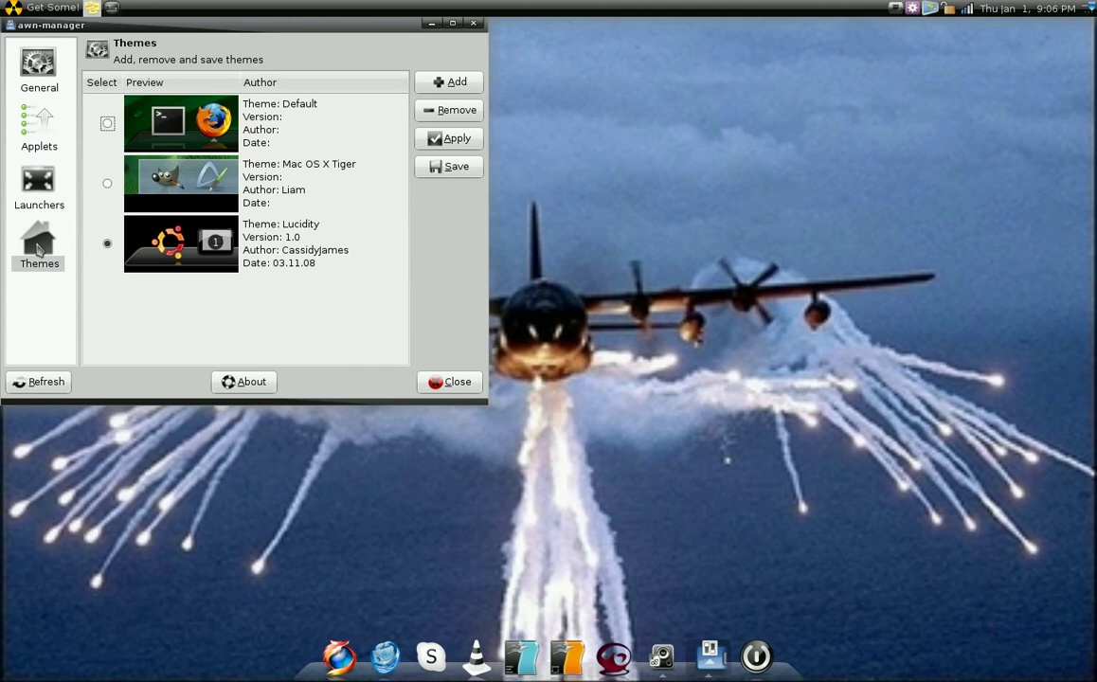
{"action": "left_click", "coordinate": [228, 135]}
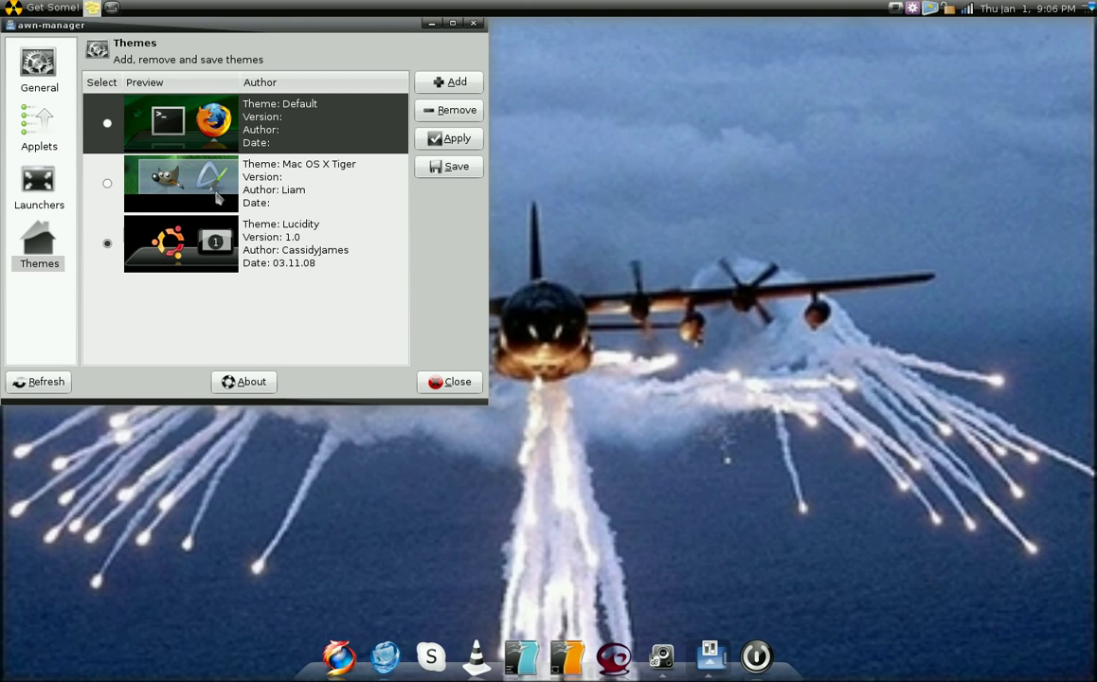
{"action": "left_click", "coordinate": [233, 176]}
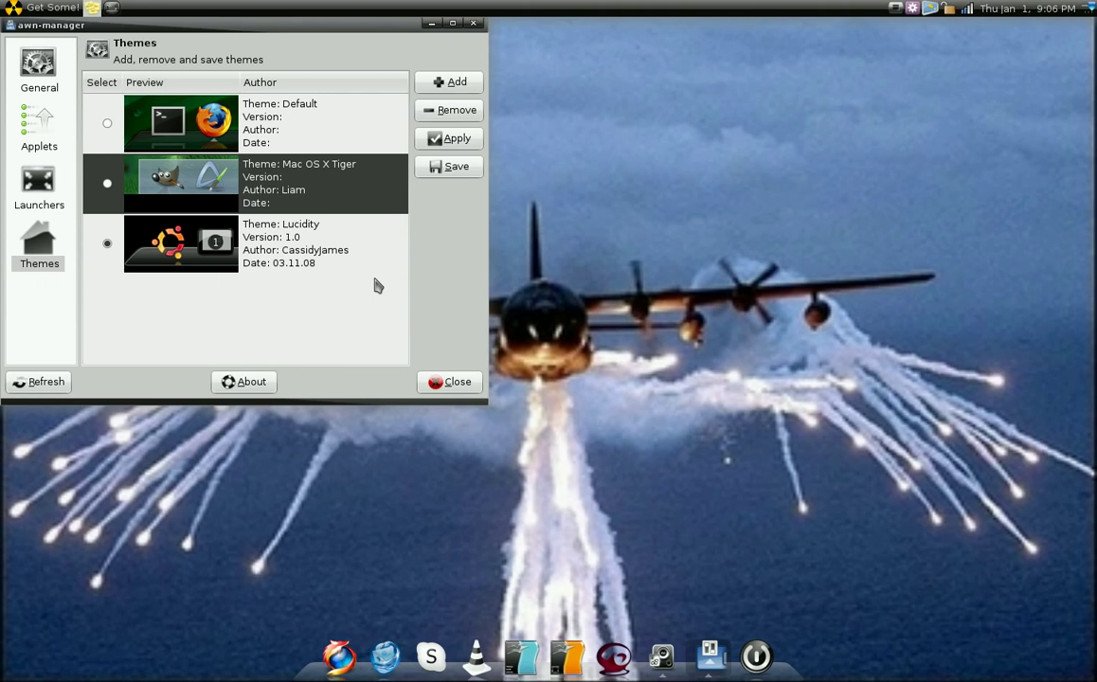
{"action": "left_click", "coordinate": [216, 244]}
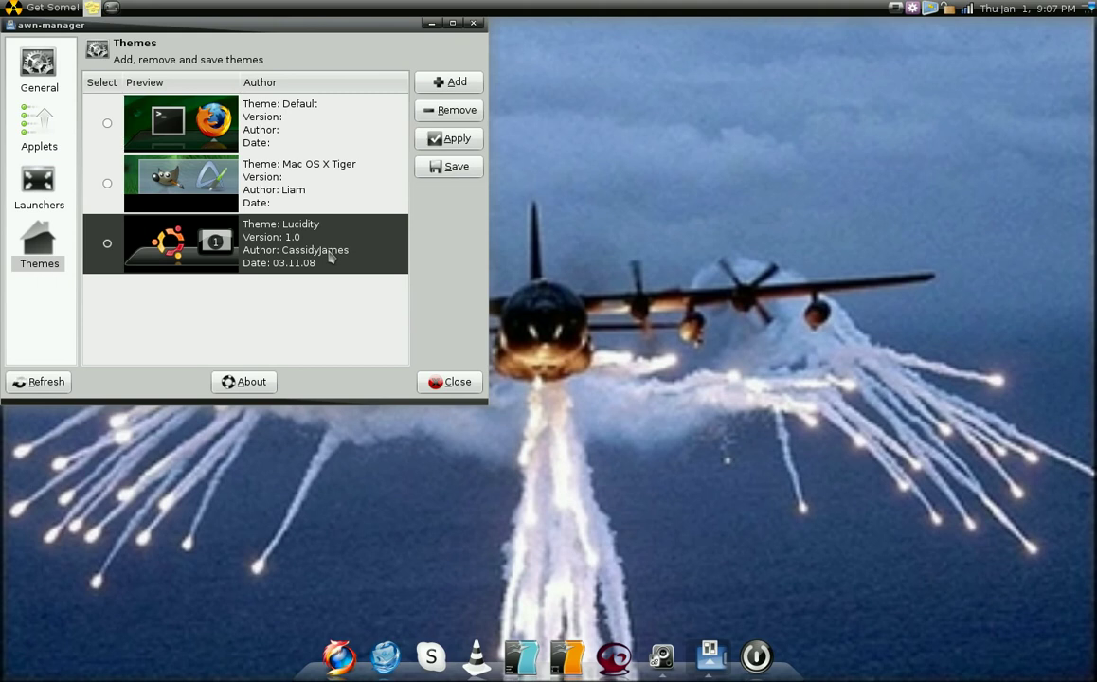
Open and dismiss the add-theme file chooser, then close Awn Manager
{"action": "left_click", "coordinate": [461, 85]}
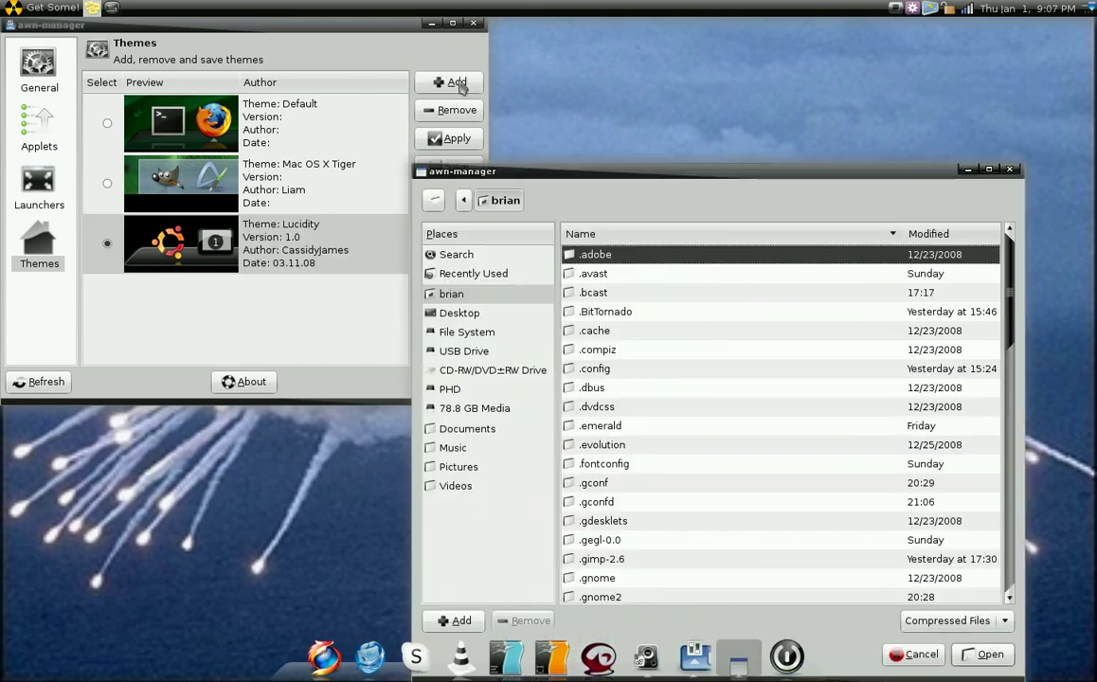
{"action": "left_click", "coordinate": [1009, 170]}
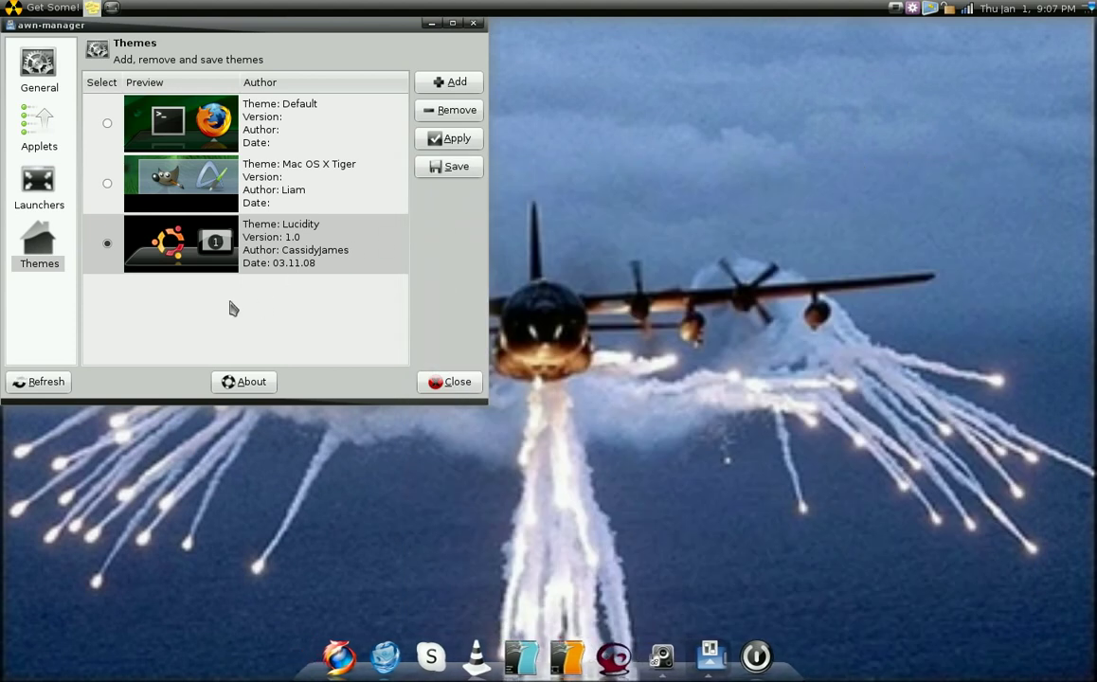
{"action": "left_click", "coordinate": [475, 23]}
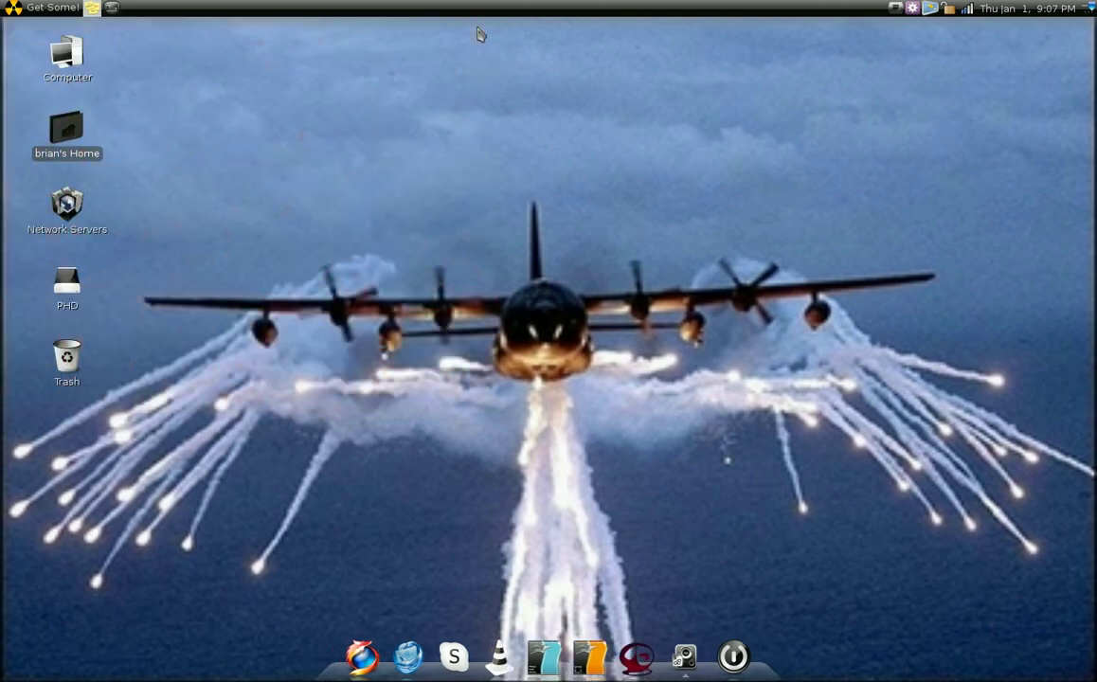